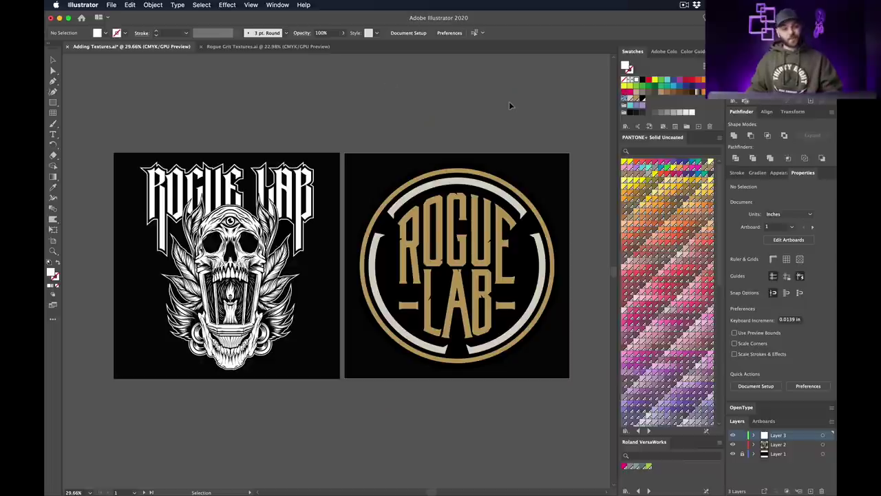
- Copy the splatter texture on artboard 2 of Rogue Grit Textures.ai and paste it over the skull artwork in Adding Textures.ai
{"action": "left_click", "coordinate": [256, 46]}
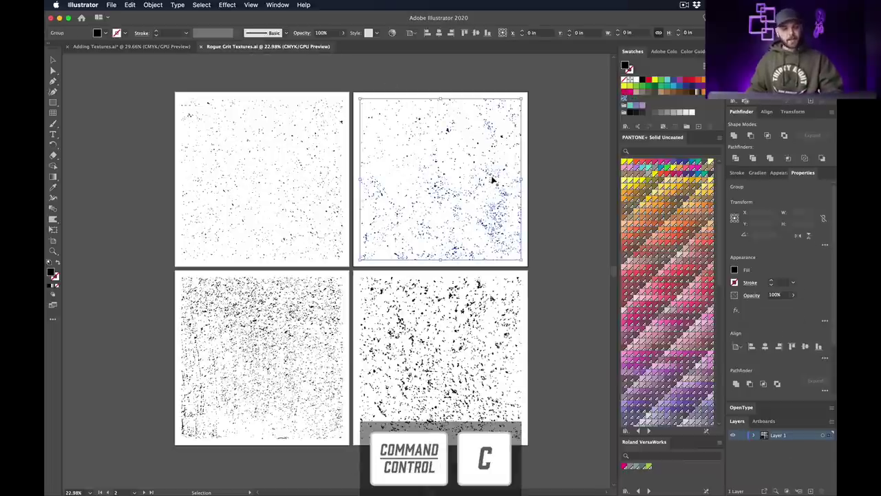
{"action": "left_click", "coordinate": [492, 180]}
{"action": "key", "text": "super+grave"}
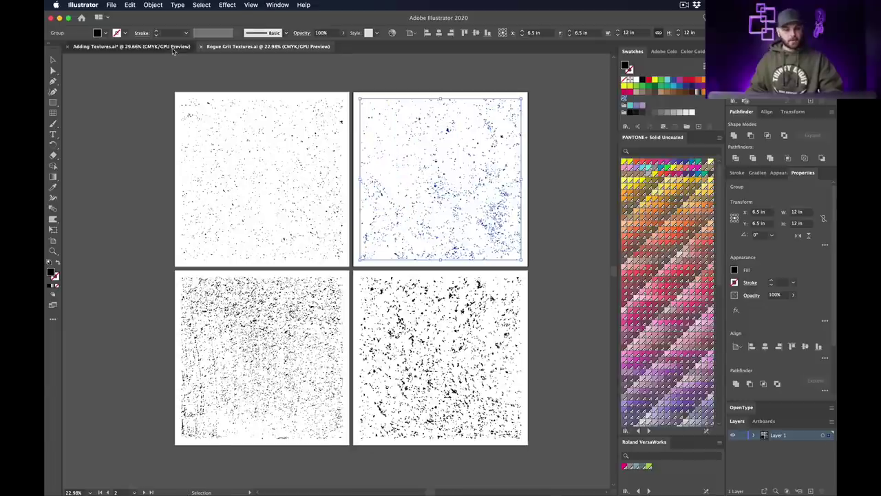
{"action": "key", "text": "super+v"}
{"action": "left_click_drag", "start_coordinate": [338, 250], "coordinate": [235, 241]}
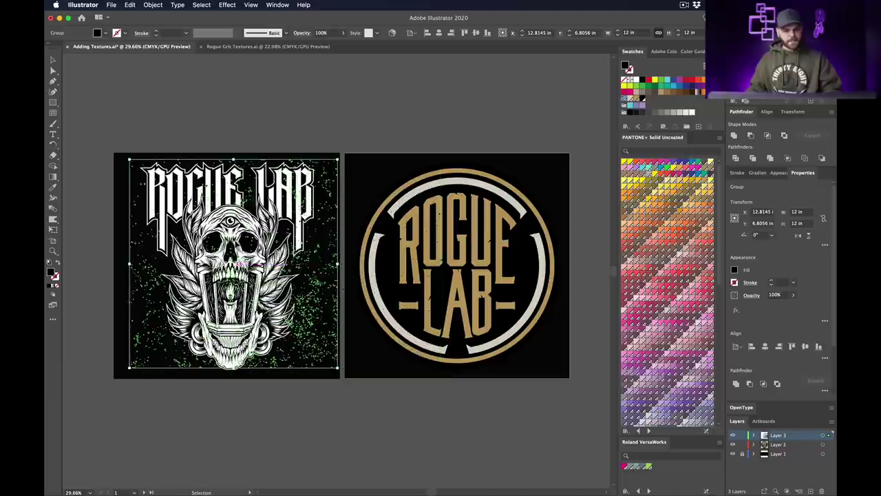
- Fill the pasted texture red and enlarge it to about 12.41 in square so it covers the skull artboard
{"action": "scroll", "coordinate": [235, 242], "scroll_direction": "up", "scroll_amount": 5}
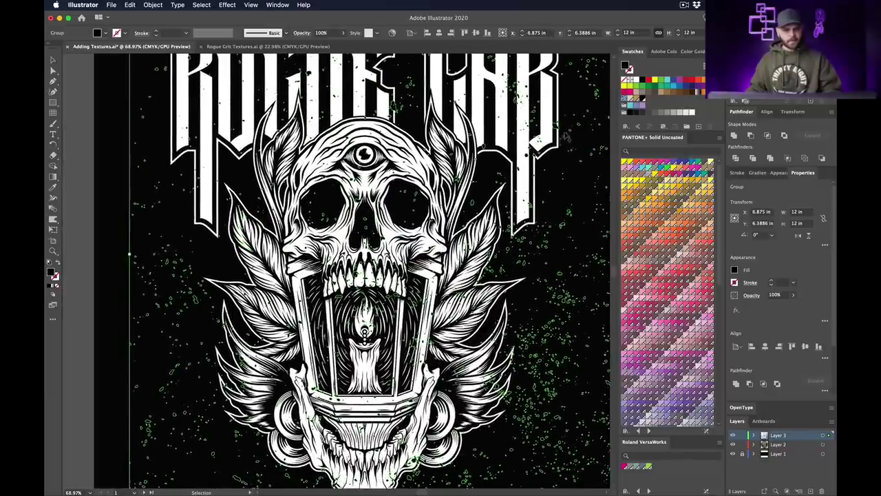
{"action": "left_click", "coordinate": [92, 202]}
{"action": "scroll", "coordinate": [96, 202], "scroll_direction": "down", "scroll_amount": 2}
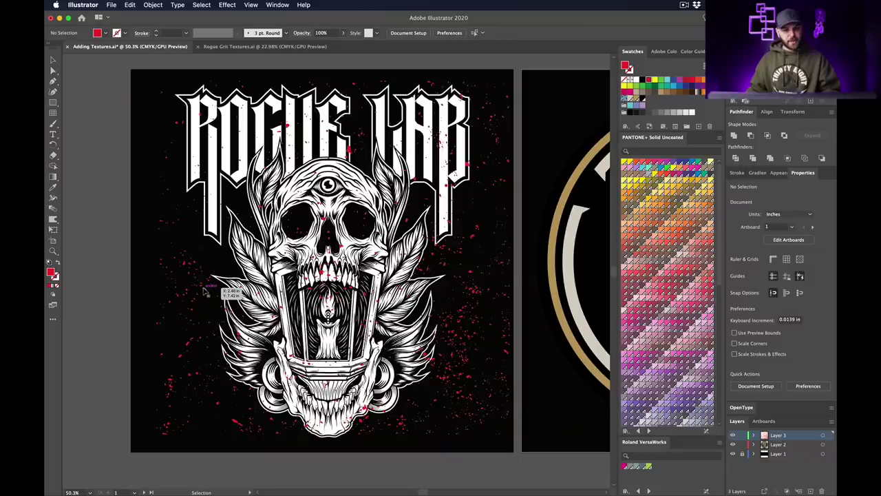
{"action": "left_click", "coordinate": [157, 71]}
{"action": "left_click_drag", "start_coordinate": [157, 81], "coordinate": [150, 74]}
{"action": "left_click_drag", "start_coordinate": [210, 283], "coordinate": [199, 291]}
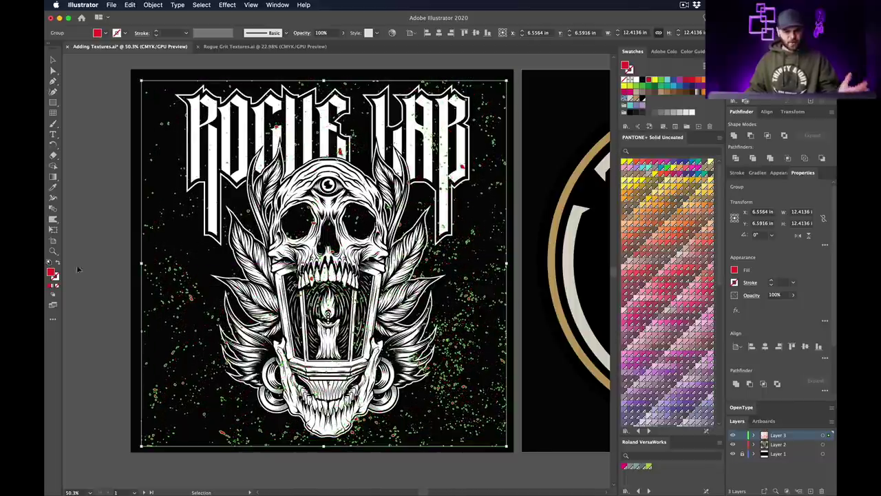
{"action": "left_click", "coordinate": [183, 283]}
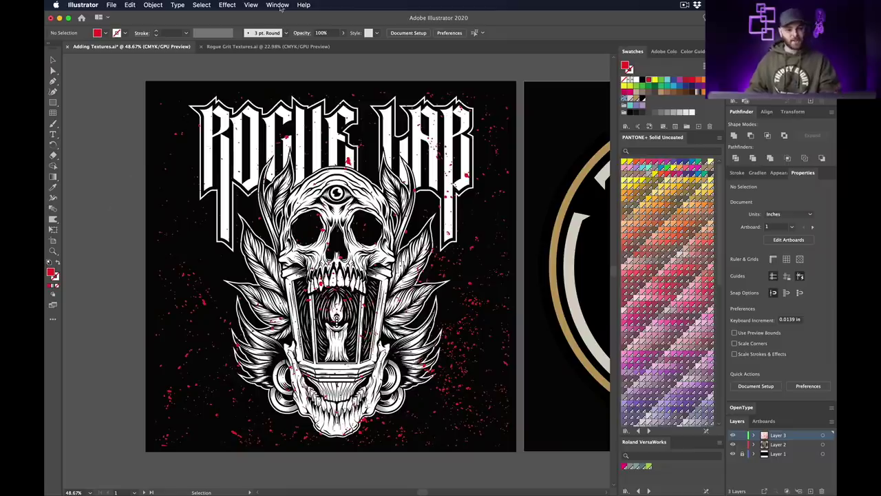
- Show the Transparency panel and change the skull texture's fill to black
{"action": "left_click", "coordinate": [279, 5]}
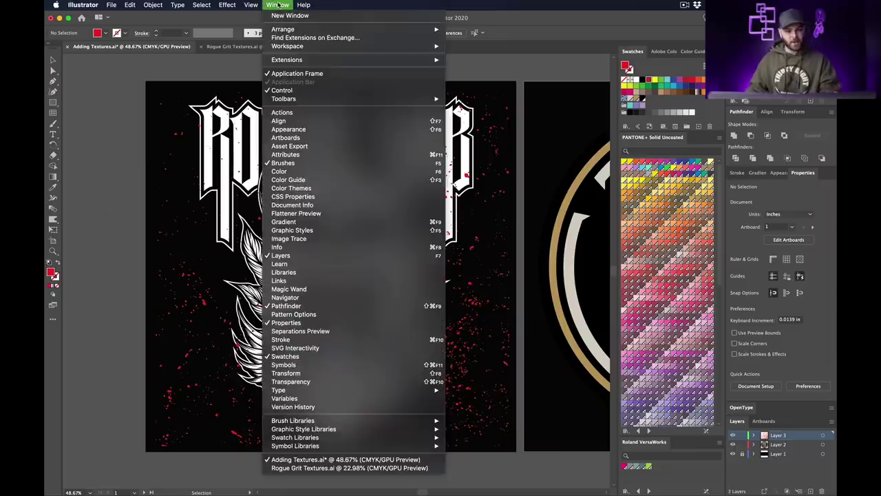
{"action": "left_click", "coordinate": [290, 381]}
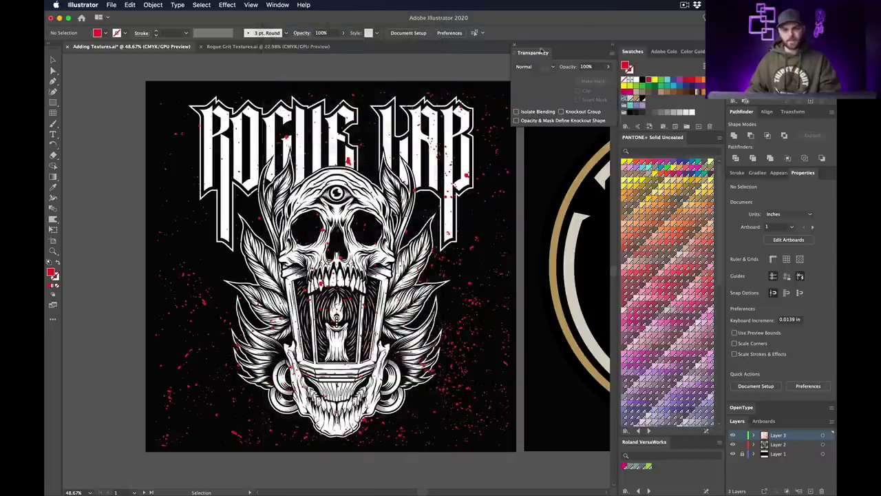
{"action": "left_click", "coordinate": [464, 332]}
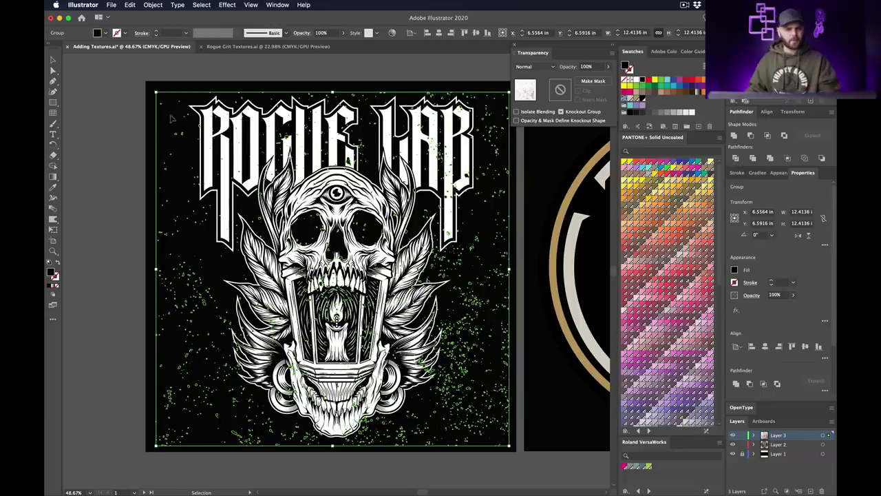
{"action": "left_click", "coordinate": [122, 111]}
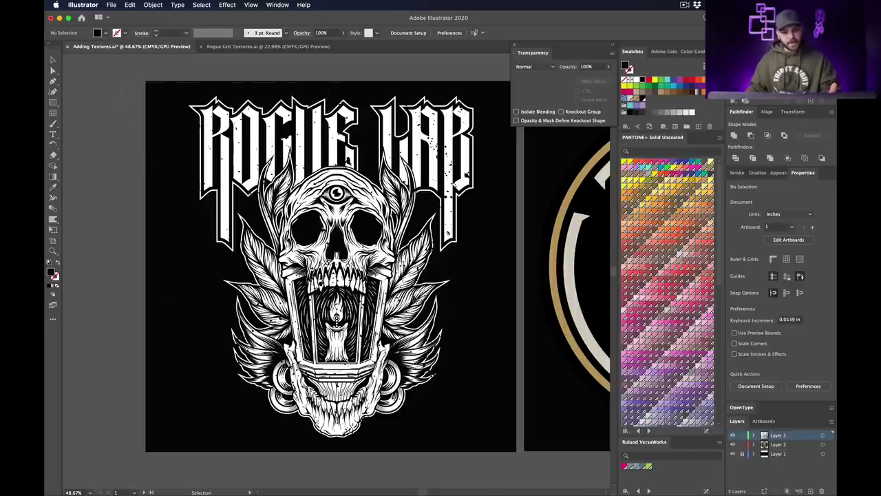
- Make an opacity mask from the black texture and the skull artwork, with Clip turned off
{"action": "left_click", "coordinate": [470, 316]}
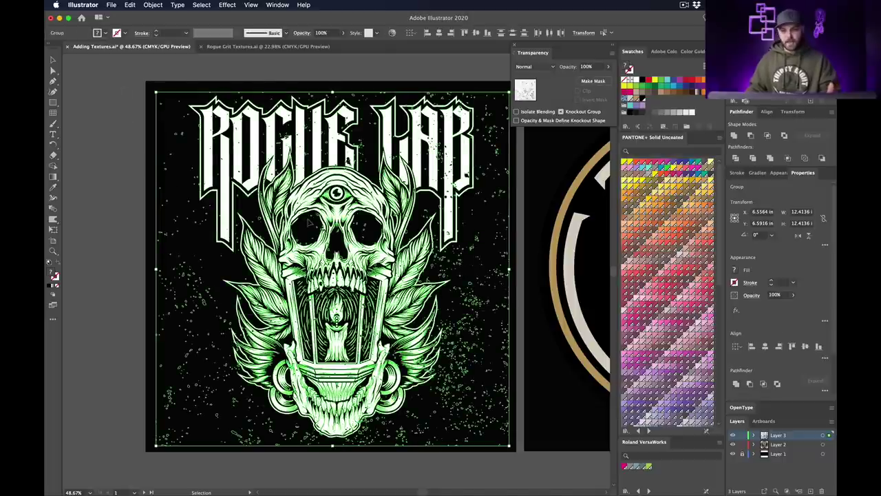
{"action": "left_click", "coordinate": [593, 81]}
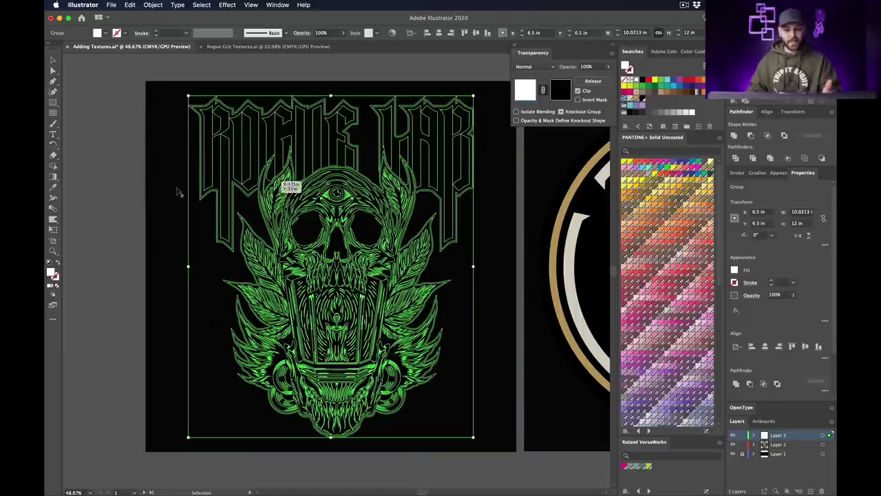
{"action": "left_click", "coordinate": [578, 91]}
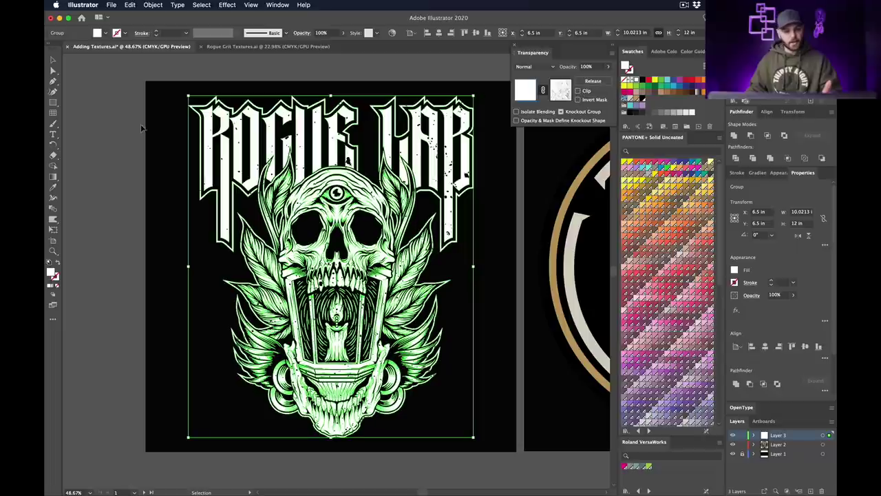
{"action": "left_click", "coordinate": [99, 121]}
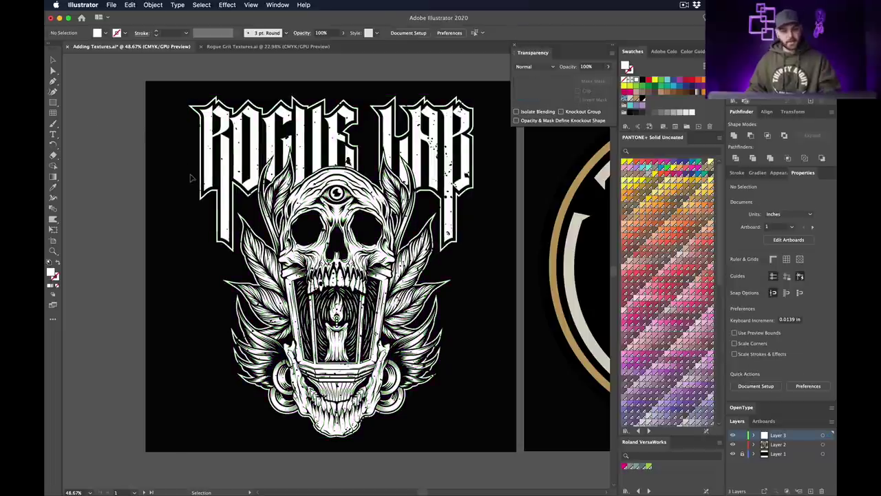
- Move the masked skull artwork off the black artboard and inspect the knocked-out texture against the empty canvas
{"action": "scroll", "coordinate": [192, 178], "scroll_direction": "down", "scroll_amount": 6}
{"action": "left_click_drag", "start_coordinate": [247, 180], "coordinate": [260, 317]}
{"action": "left_click", "coordinate": [347, 340]}
{"action": "scroll", "coordinate": [273, 359], "scroll_direction": "up", "scroll_amount": 7}
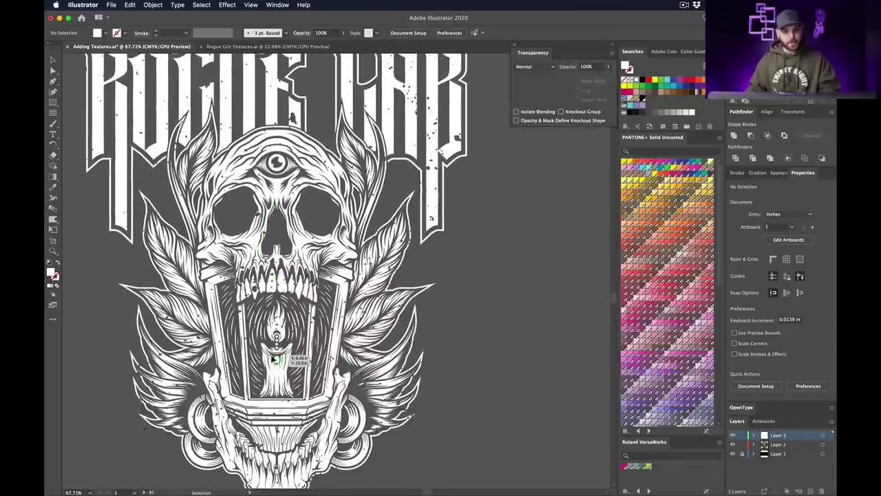
{"action": "scroll", "coordinate": [274, 358], "scroll_direction": "down", "scroll_amount": 2}
{"action": "scroll", "coordinate": [207, 310], "scroll_direction": "left", "scroll_amount": 4}
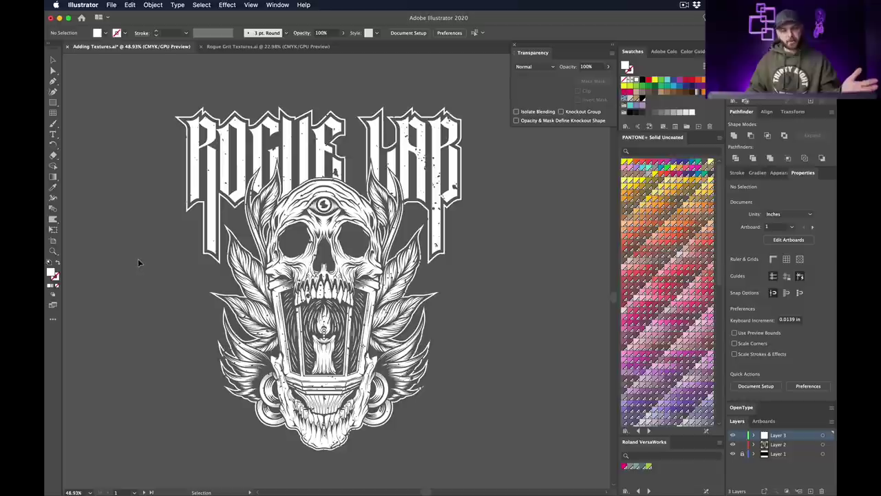
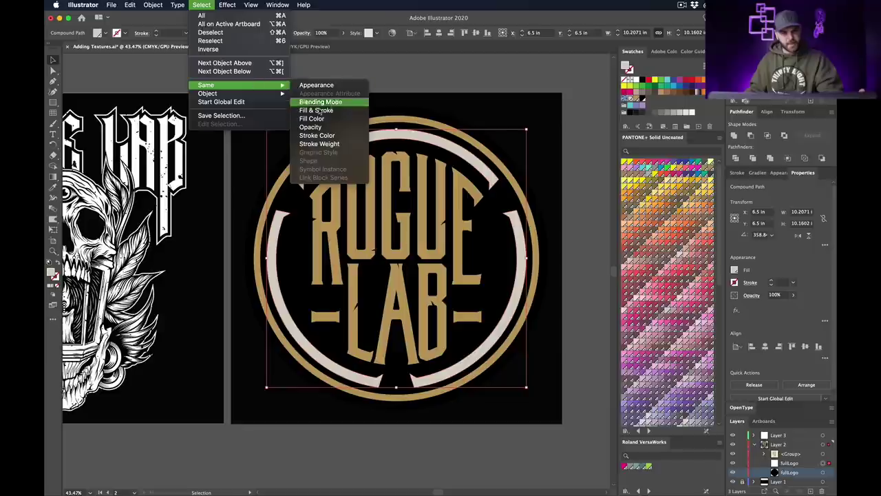
- Select all objects that share the fill color of the logo's light ring segments
{"action": "left_click", "coordinate": [322, 118]}
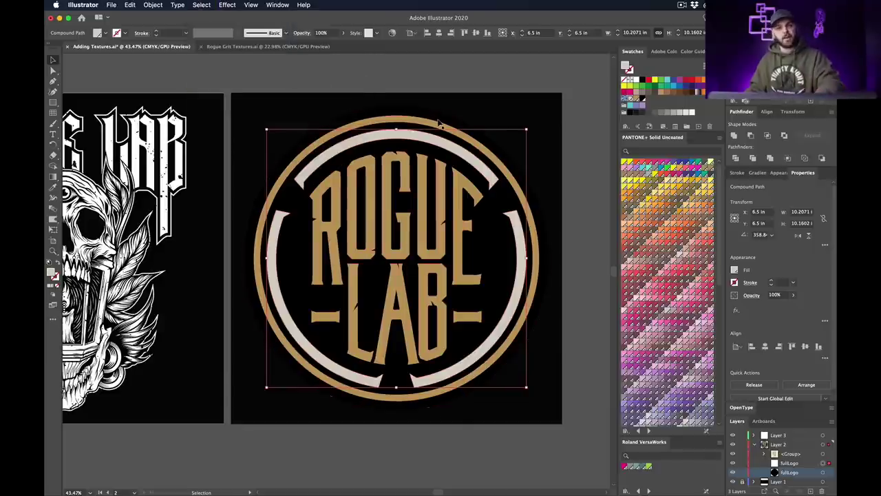
{"action": "key", "text": "a"}
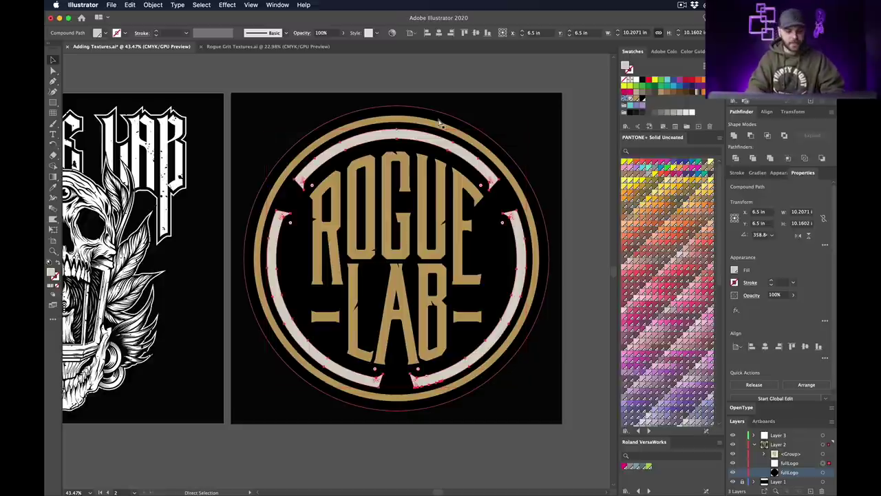
{"action": "key", "text": "v"}
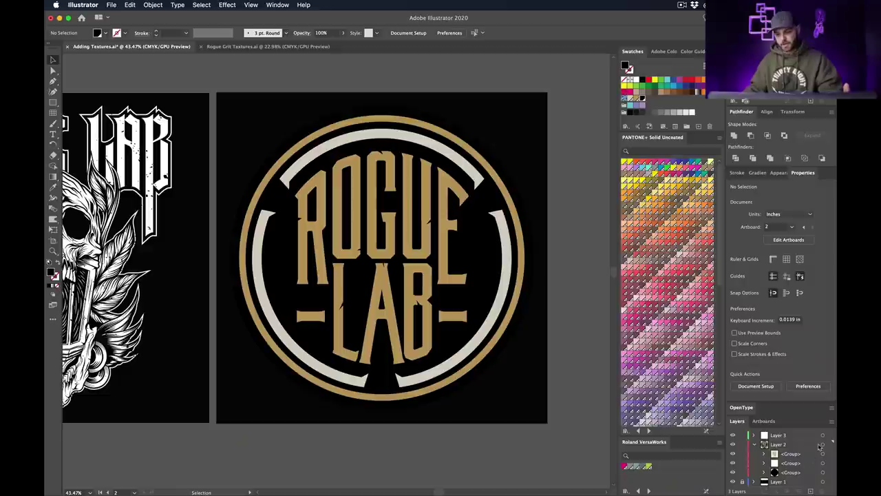
- Convert the gold, light and black logo groups in Layer 2 into separate compound paths, one per color
{"action": "left_click", "coordinate": [823, 455]}
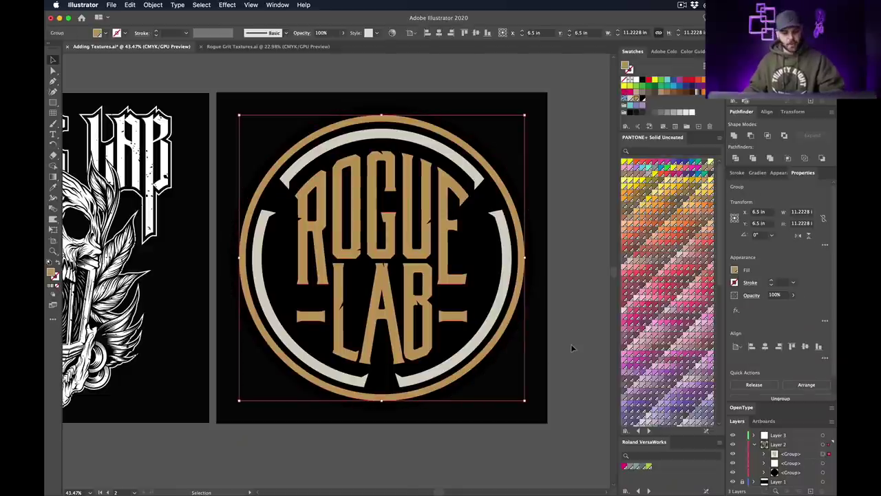
{"action": "key", "text": "super+8"}
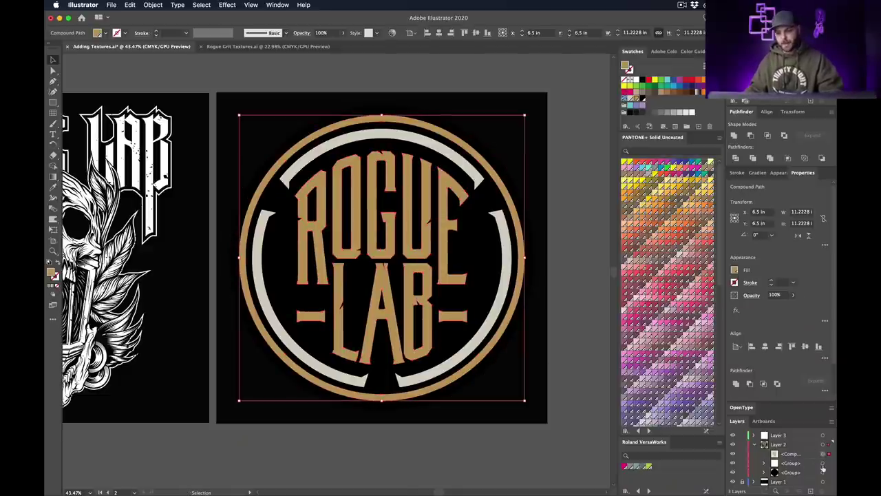
{"action": "left_click", "coordinate": [823, 465]}
{"action": "key", "text": "super+8"}
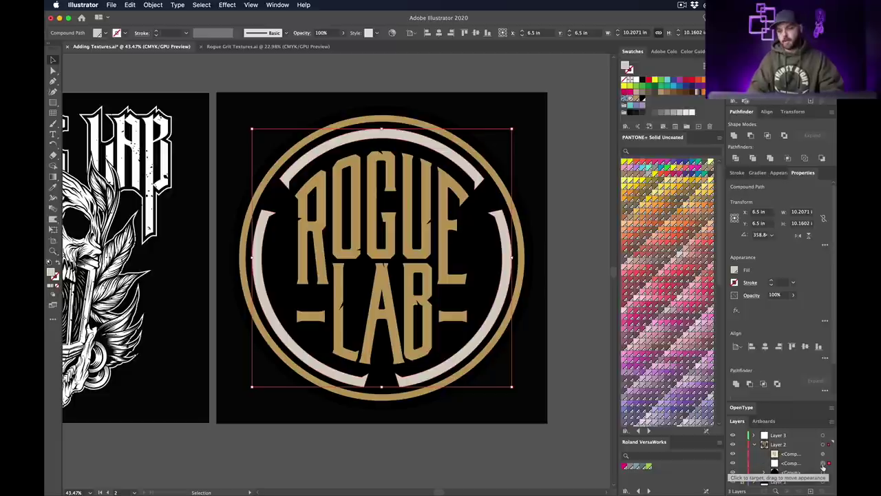
{"action": "left_click", "coordinate": [823, 472]}
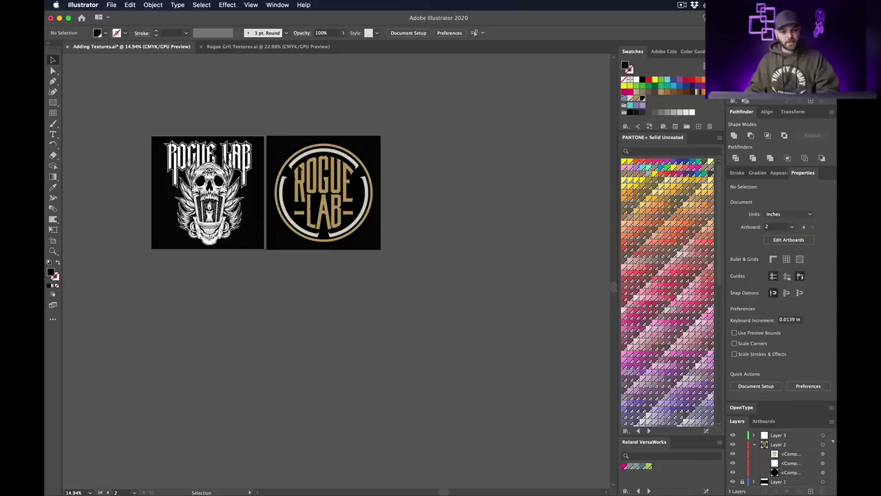
- Duplicate the circular logo onto the empty canvas beside its artboard
{"action": "left_click", "coordinate": [326, 192]}
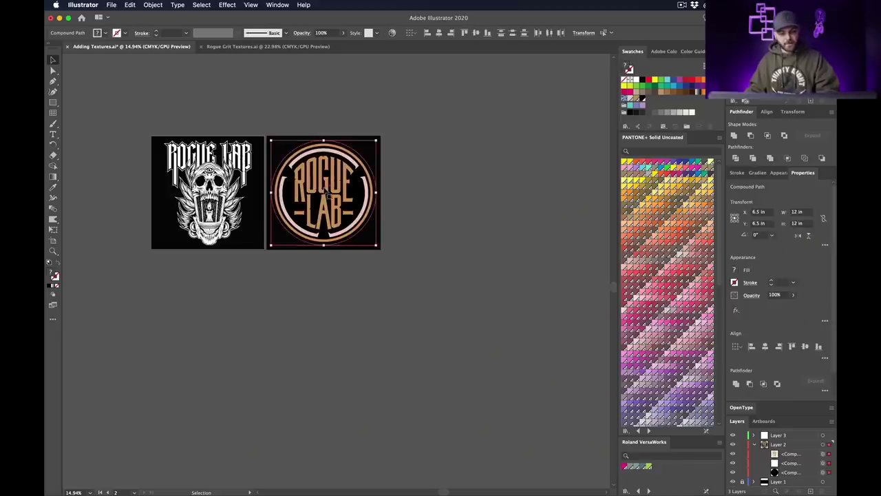
{"action": "left_click_drag", "start_coordinate": [325, 193], "coordinate": [480, 193]}
{"action": "key", "text": "a"}
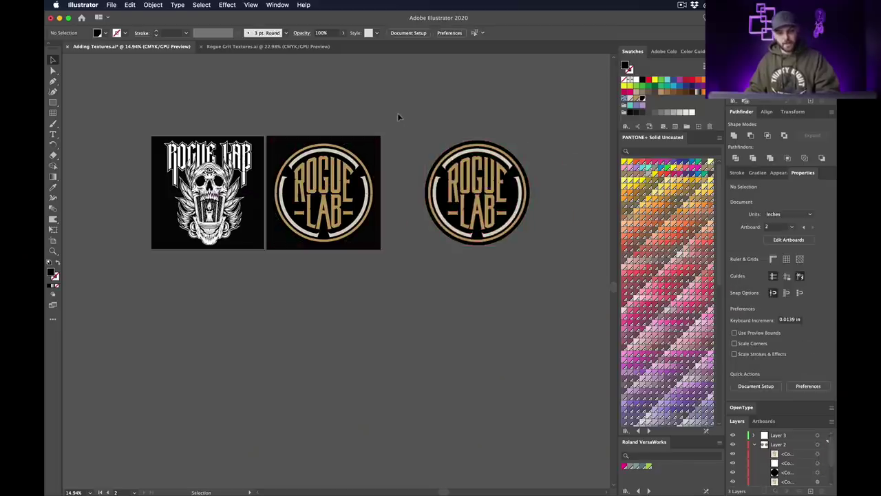
- Combine all colors of the duplicate logo into a single compound path and inspect its lettering
{"action": "left_click_drag", "start_coordinate": [397, 113], "coordinate": [531, 254]}
{"action": "key", "text": "Delete"}
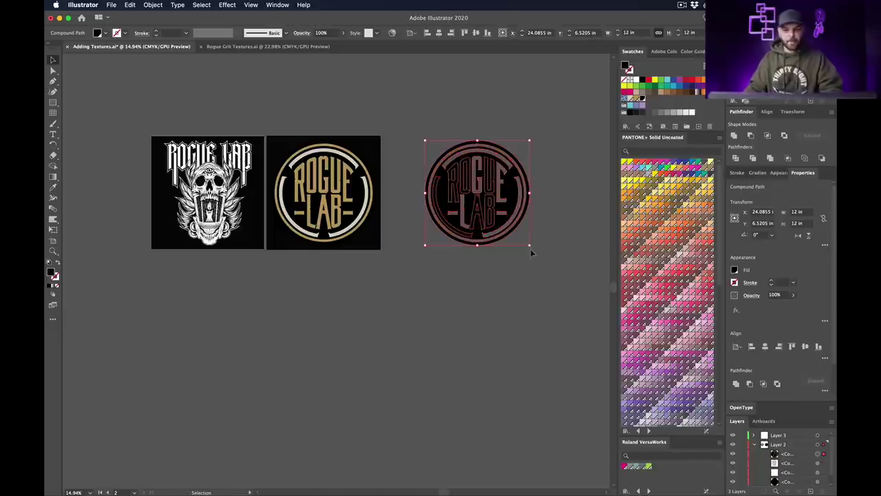
{"action": "key", "text": "v"}
{"action": "left_click", "coordinate": [537, 251]}
{"action": "scroll", "coordinate": [530, 237], "scroll_direction": "up", "scroll_amount": 3}
{"action": "left_click_drag", "start_coordinate": [407, 140], "coordinate": [447, 115]}
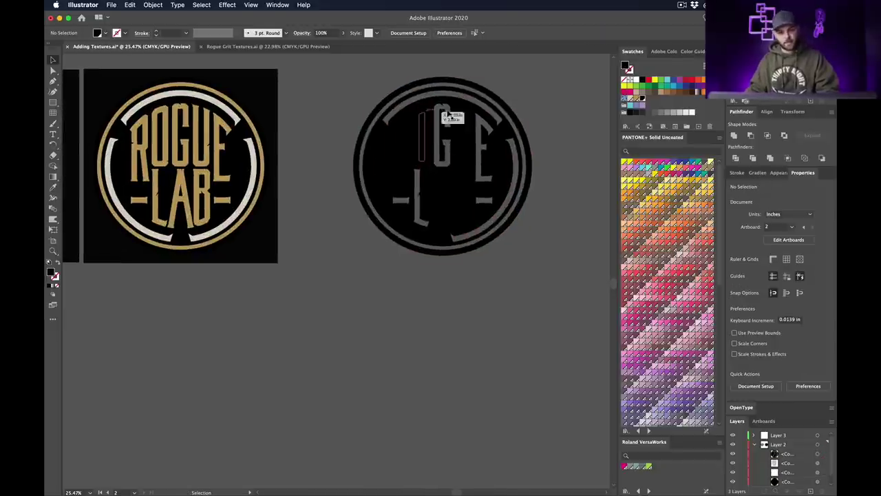
{"action": "mouse_move", "coordinate": [414, 138]}
{"action": "left_mouse_down"}
{"action": "mouse_move", "coordinate": [403, 138]}
{"action": "mouse_move", "coordinate": [441, 134]}
{"action": "left_mouse_up"}
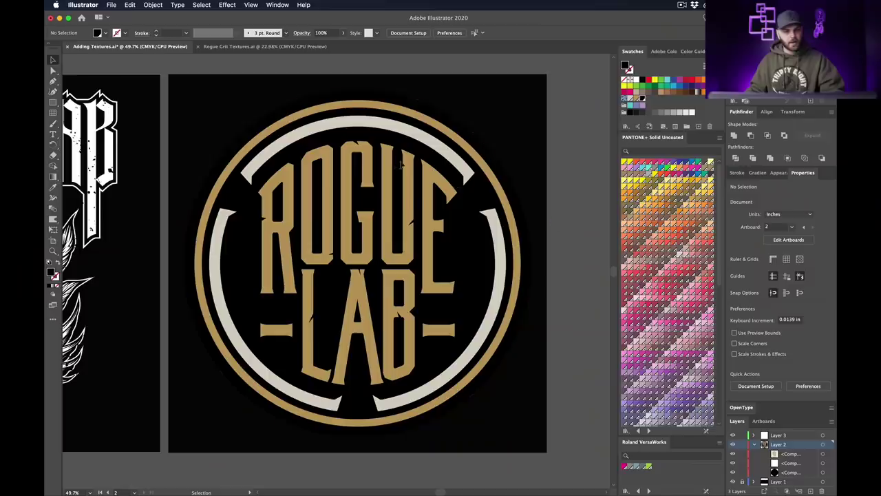
- Copy the dense grit texture on artboard 3 of Rogue Grit Textures.ai into Adding Textures.ai and center it, filled red, over the circular logo
{"action": "left_click", "coordinate": [265, 46]}
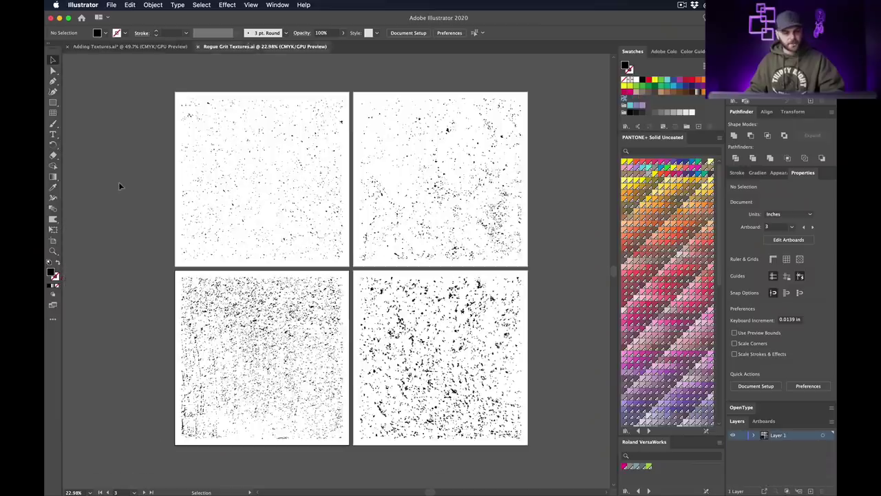
{"action": "left_click", "coordinate": [279, 292]}
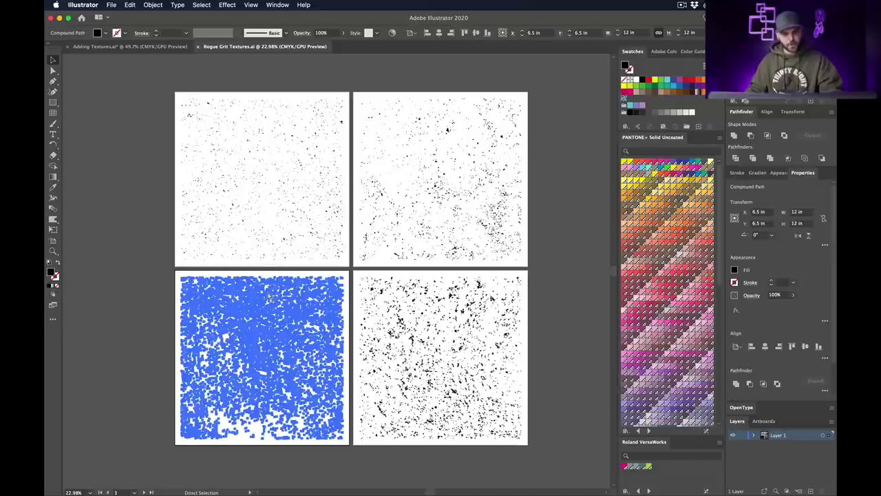
{"action": "left_click", "coordinate": [127, 45]}
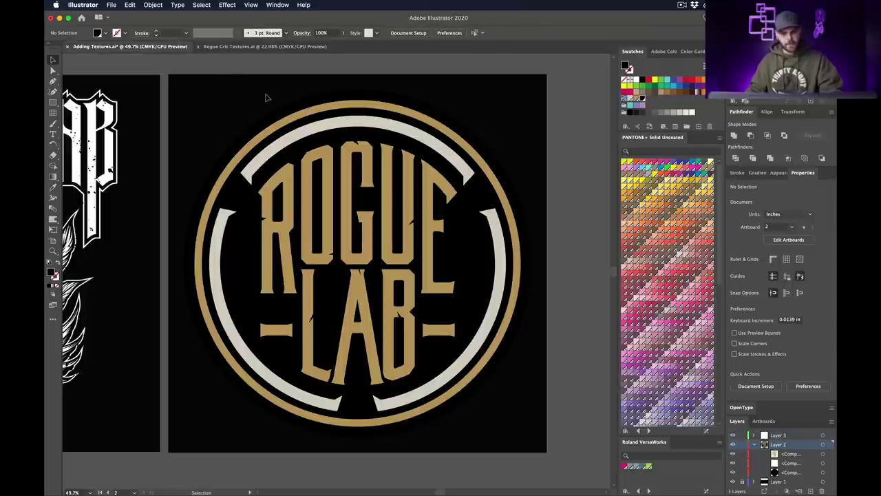
{"action": "key", "text": "ctrl+v"}
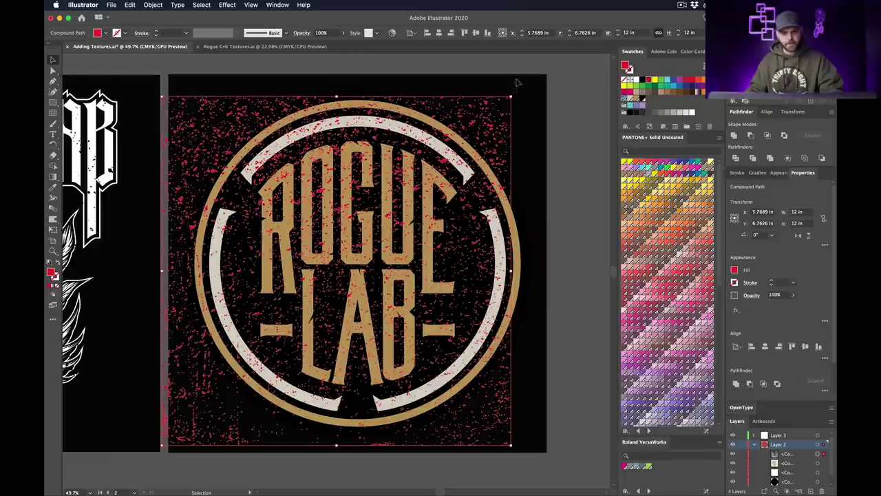
{"action": "left_click_drag", "start_coordinate": [212, 107], "coordinate": [233, 106]}
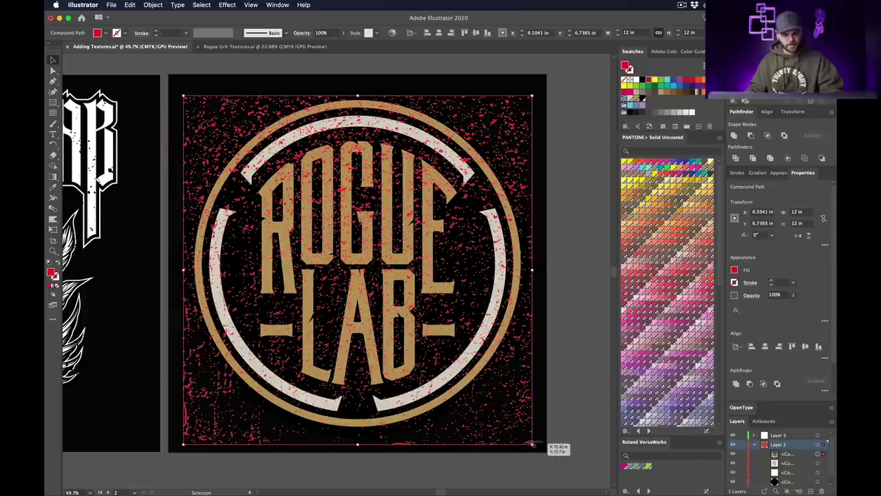
- Scale the red grit texture up proportionally to about 13.69 in square so it extends past the logo's artboard
{"action": "left_click_drag", "start_coordinate": [533, 444], "coordinate": [602, 471]}
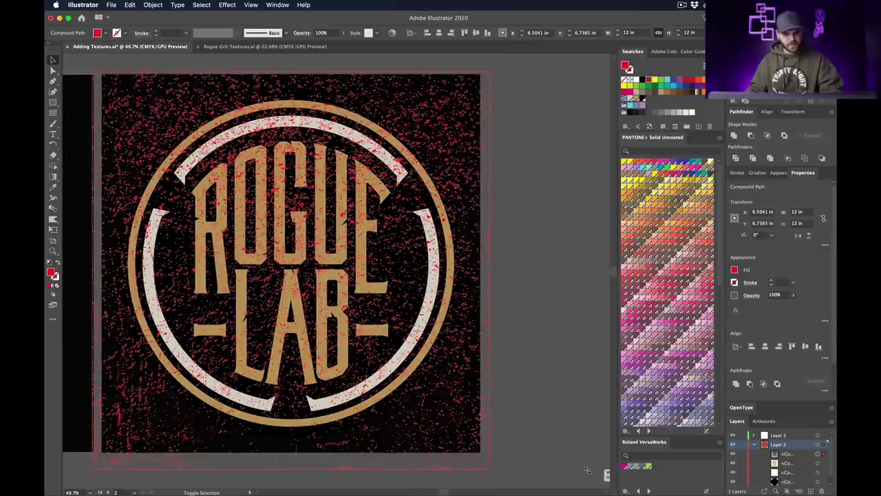
{"action": "left_click", "coordinate": [549, 388]}
{"action": "scroll", "coordinate": [549, 388], "scroll_direction": "left", "scroll_amount": 5}
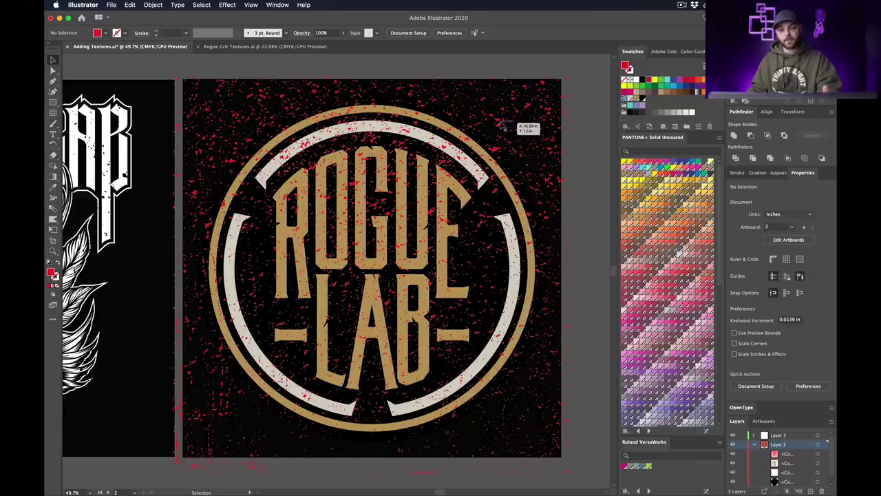
- Select the enlarged red grit texture and copy it to the clipboard for reuse
{"action": "key", "text": "a"}
{"action": "left_click", "coordinate": [503, 126]}
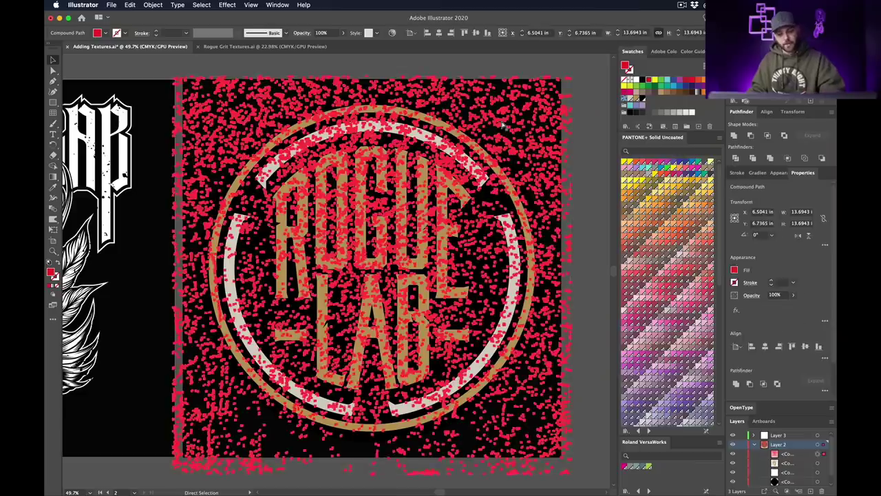
{"action": "key", "text": "v"}
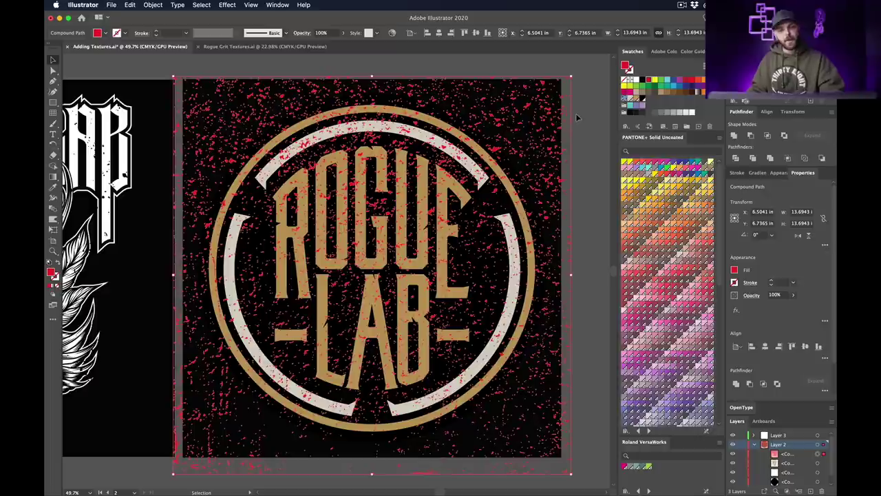
{"action": "key", "text": "super+c"}
{"action": "key", "text": "a"}
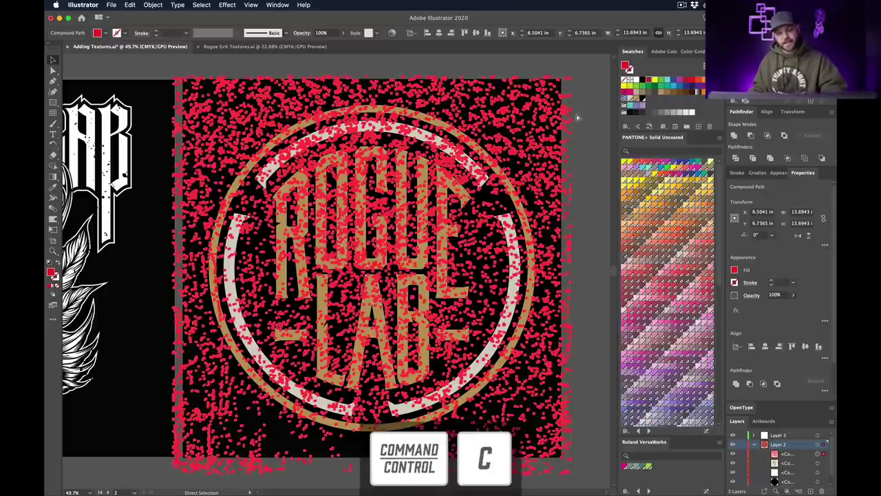
{"action": "key", "text": "v"}
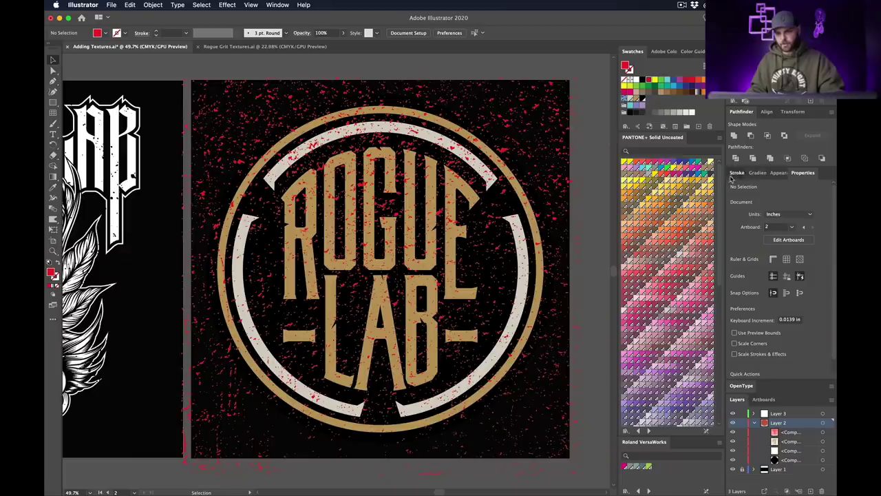
- Subtract the red grit texture from the gold compound path in Layer 2 with Minus Front
{"action": "left_click", "coordinate": [735, 173]}
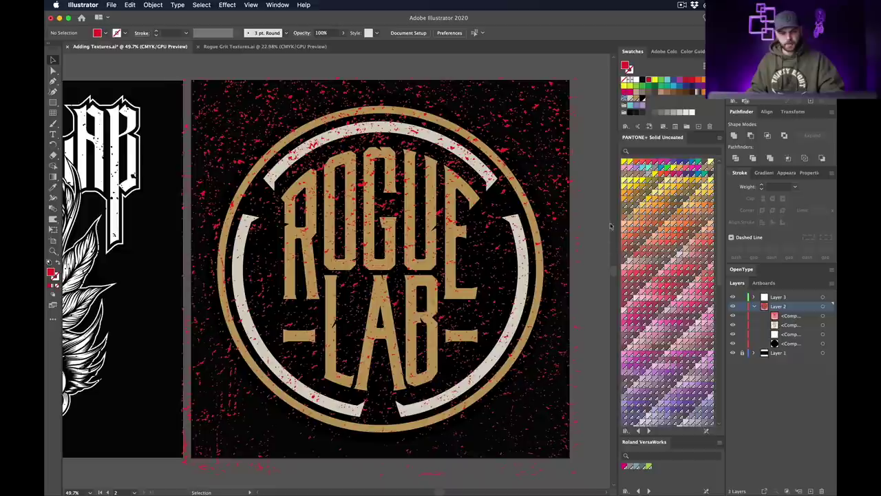
{"action": "left_click", "coordinate": [823, 316]}
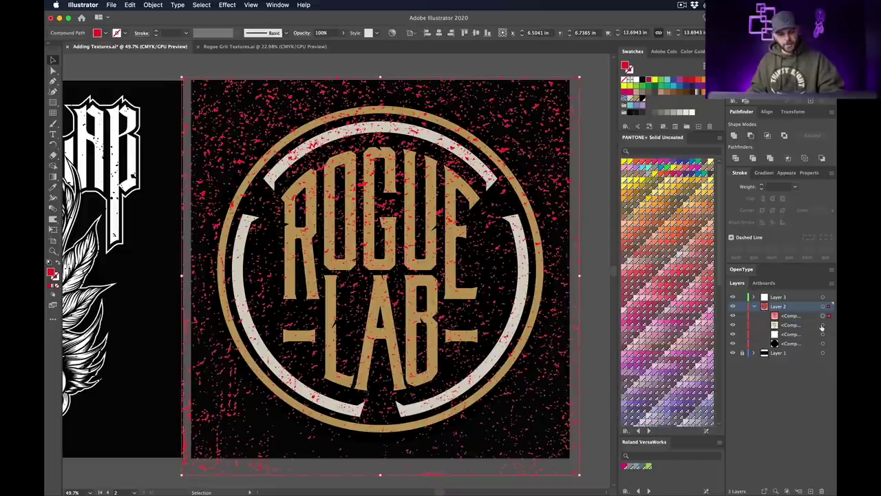
{"action": "left_click", "coordinate": [823, 325], "text": "shift"}
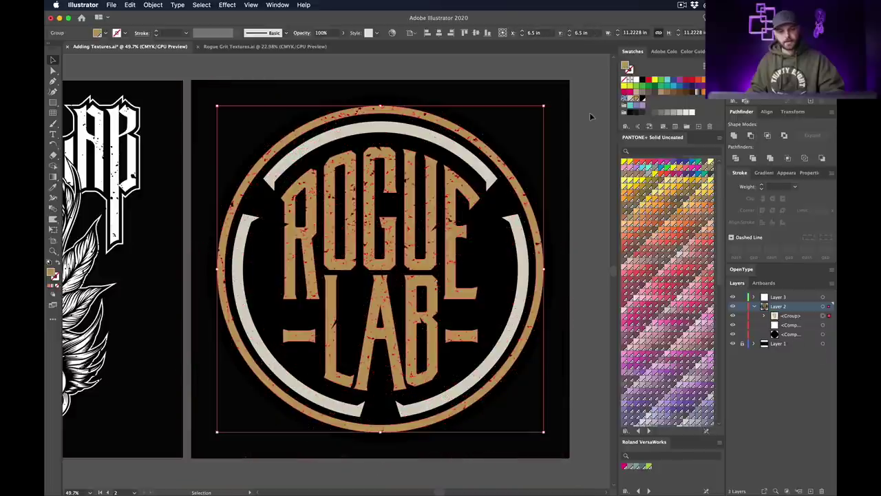
{"action": "left_click", "coordinate": [594, 113]}
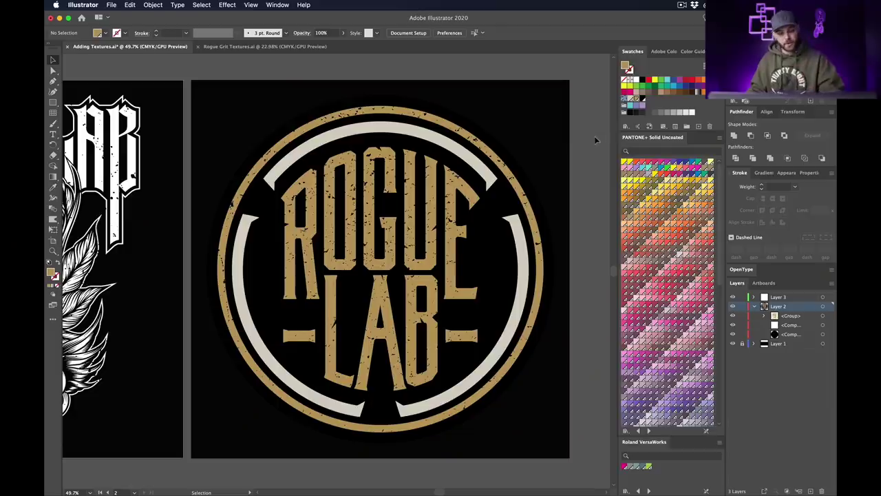
- Paste the copied texture in front at its original position and subtract it from the light arcs' compound path with Minus Front
{"action": "key", "text": "super+f"}
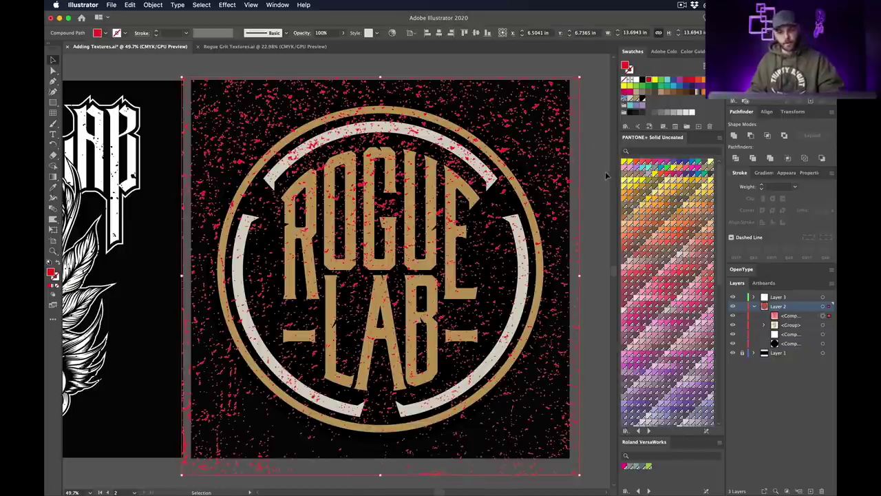
{"action": "left_click", "coordinate": [823, 334], "text": "shift"}
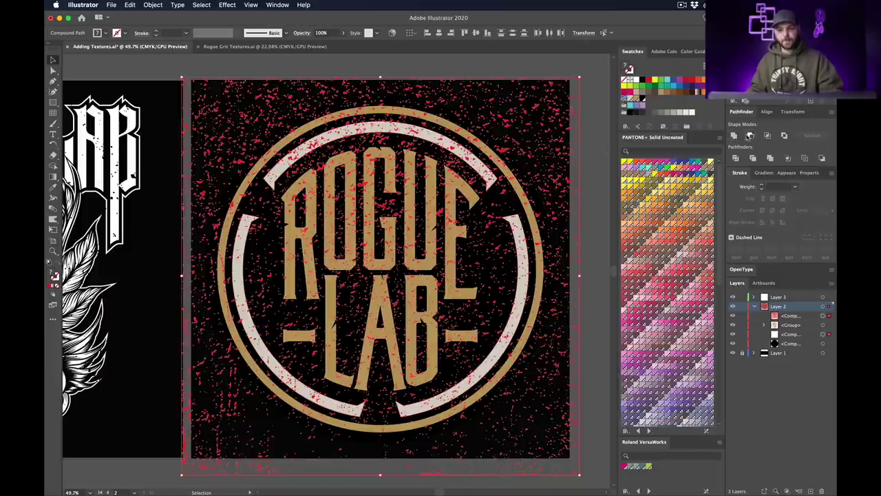
{"action": "key", "text": "ctrl+7"}
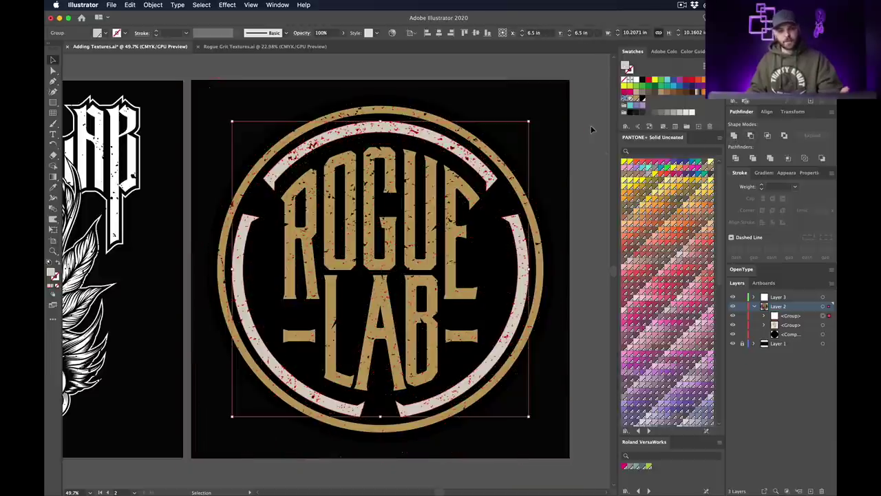
{"action": "left_click", "coordinate": [588, 129]}
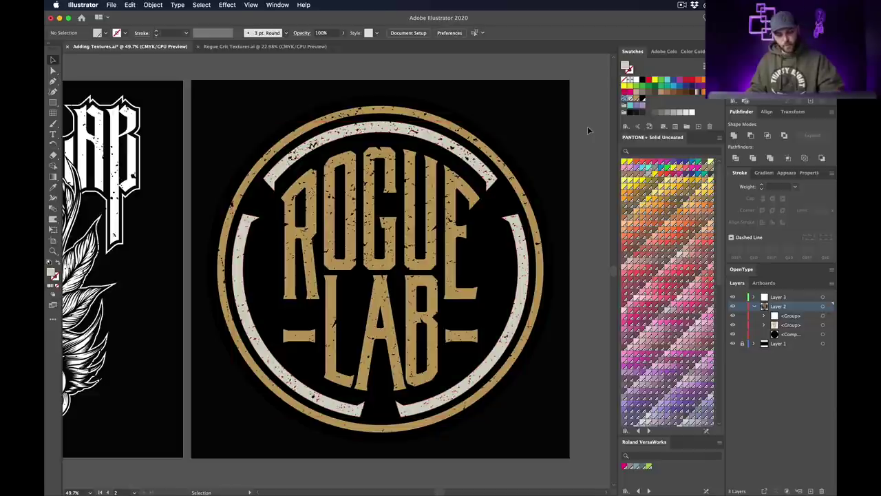
- Paste the texture in place again and subtract it from the black circle's compound path with Minus Front
{"action": "key", "text": "ctrl+z"}
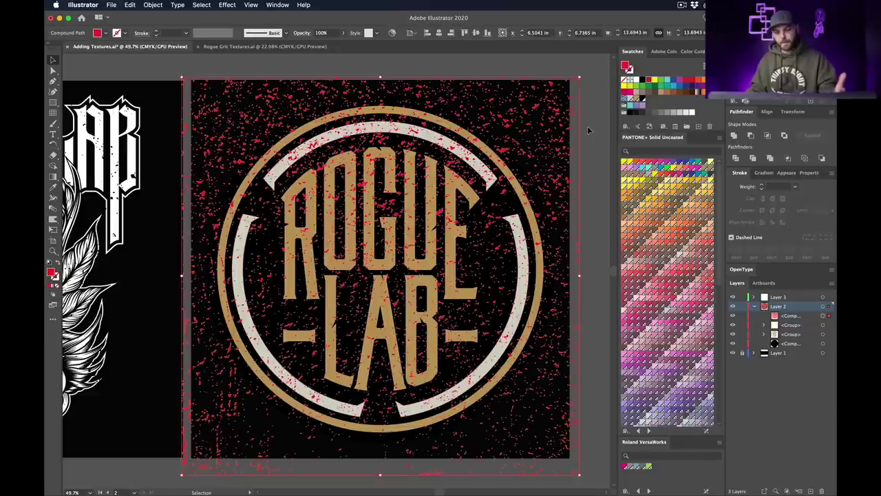
{"action": "left_click", "coordinate": [823, 344], "text": "shift"}
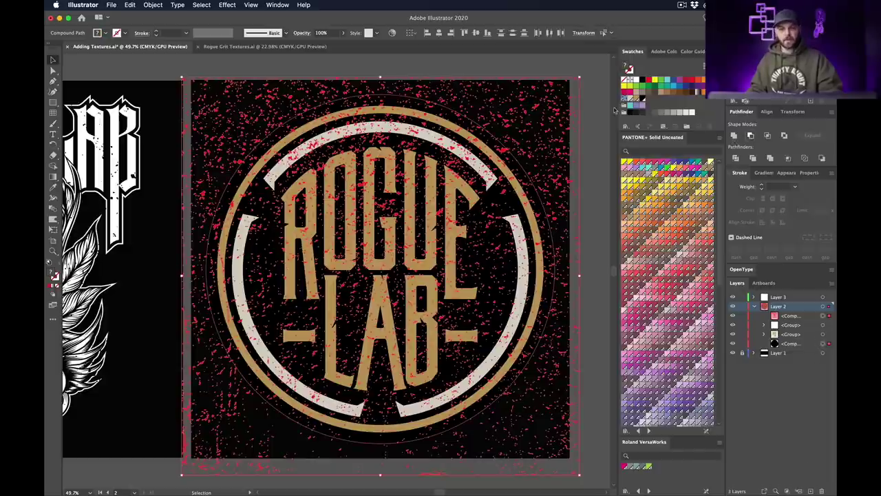
{"action": "key", "text": "ctrl+7"}
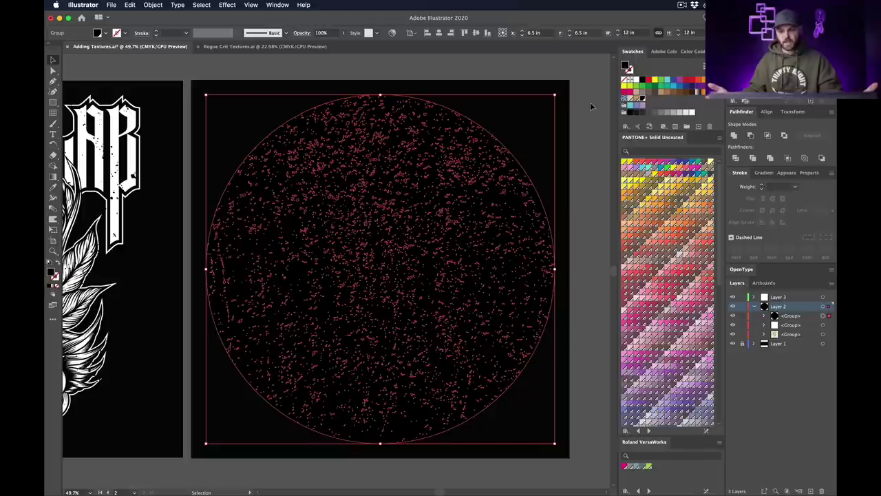
{"action": "left_click", "coordinate": [581, 218]}
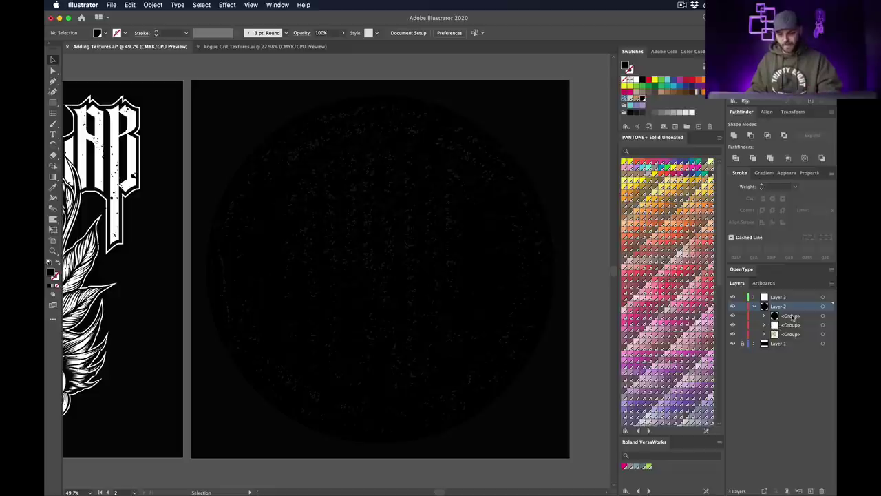
- Move the black circle group beneath the gold and light groups in Layer 2, and group all three logo parts together
{"action": "left_click_drag", "start_coordinate": [791, 317], "coordinate": [797, 338]}
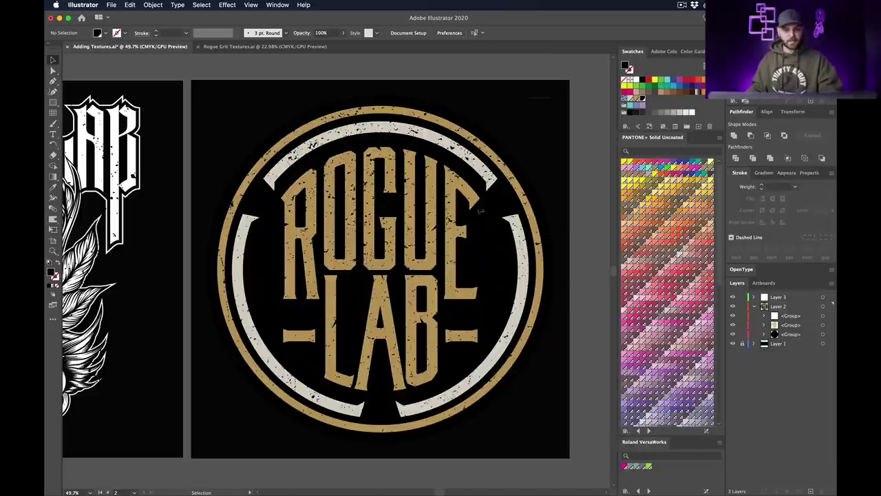
{"action": "key", "text": "ctrl+a"}
{"action": "key", "text": "ctrl+g"}
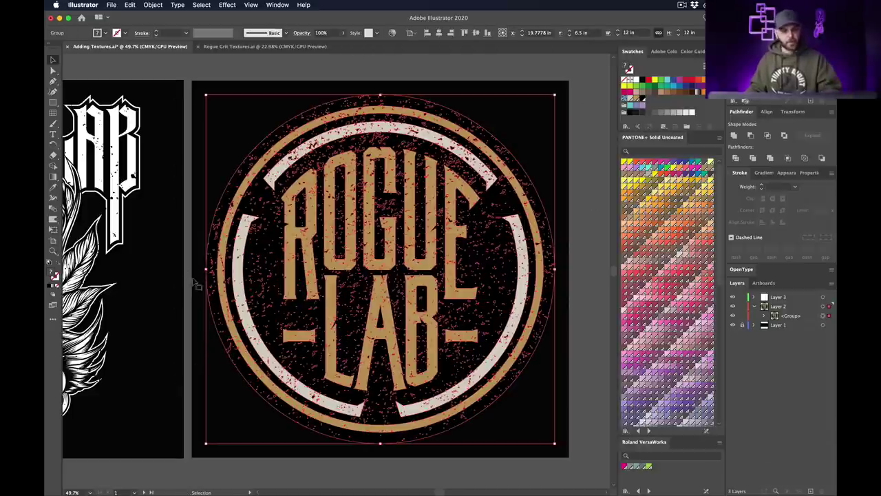
- Move the grouped logo onto the empty canvas beside its artboard and inspect the knocked-out texture up close
{"action": "scroll", "coordinate": [192, 230], "scroll_direction": "down", "scroll_amount": 3}
{"action": "left_click_drag", "start_coordinate": [309, 223], "coordinate": [480, 233]}
{"action": "key", "text": "shift+ctrl+a"}
{"action": "scroll", "coordinate": [481, 207], "scroll_direction": "up", "scroll_amount": 5}
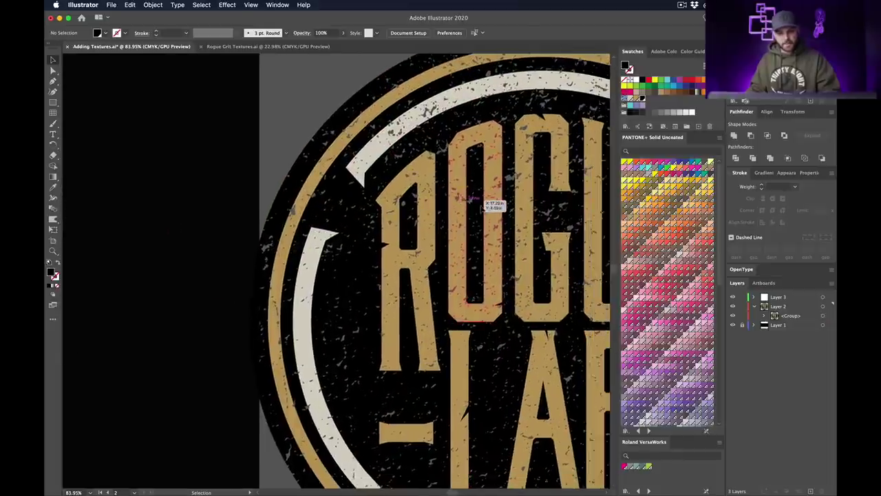
{"action": "scroll", "coordinate": [408, 175], "scroll_direction": "down", "scroll_amount": 4}
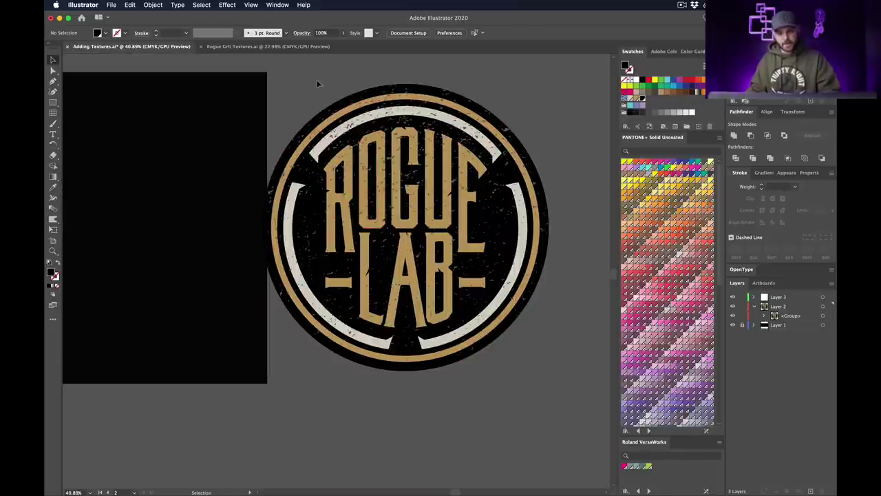
{"action": "scroll", "coordinate": [317, 81], "scroll_direction": "up", "scroll_amount": 1}
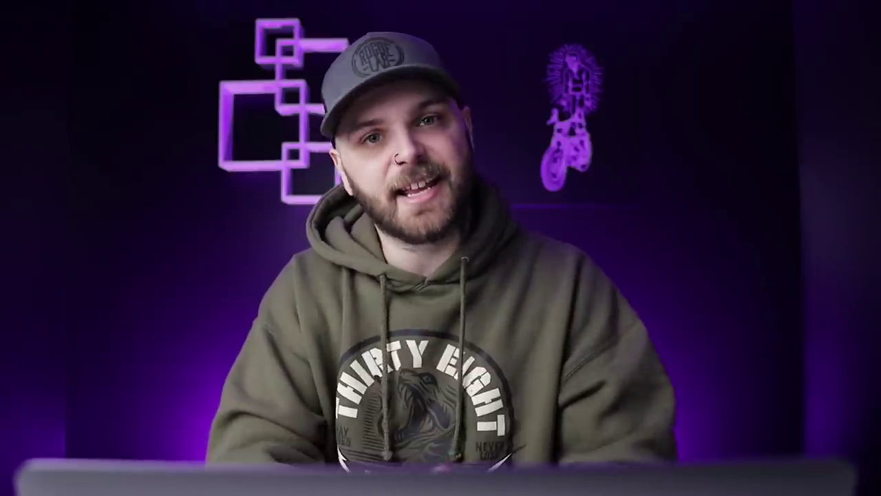